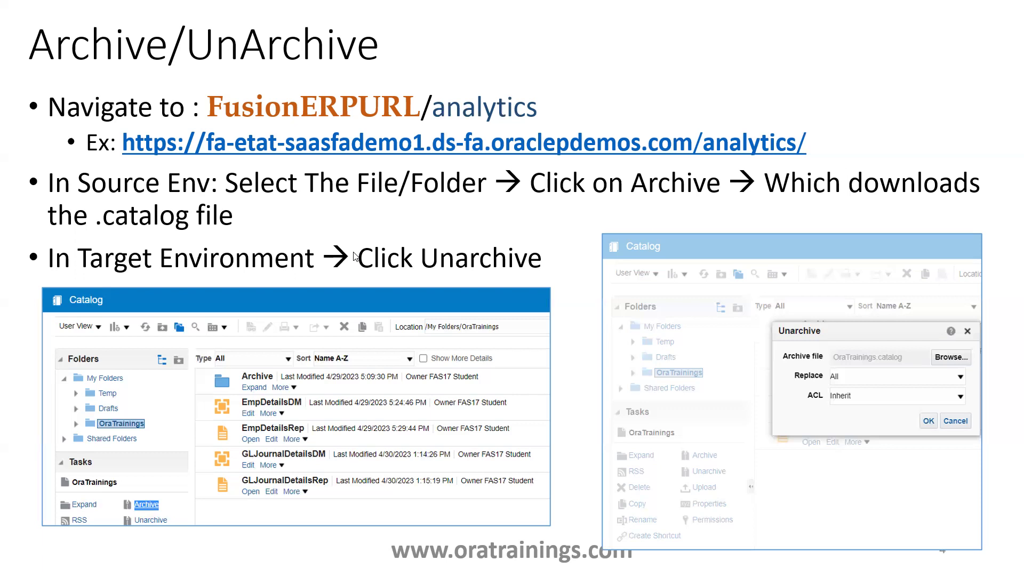
Step through the Archive/UnArchive and Upload/Download slides to slide 6, 'Using SOAP API - CatalogService'.
{"action": "key", "text": "Right"}
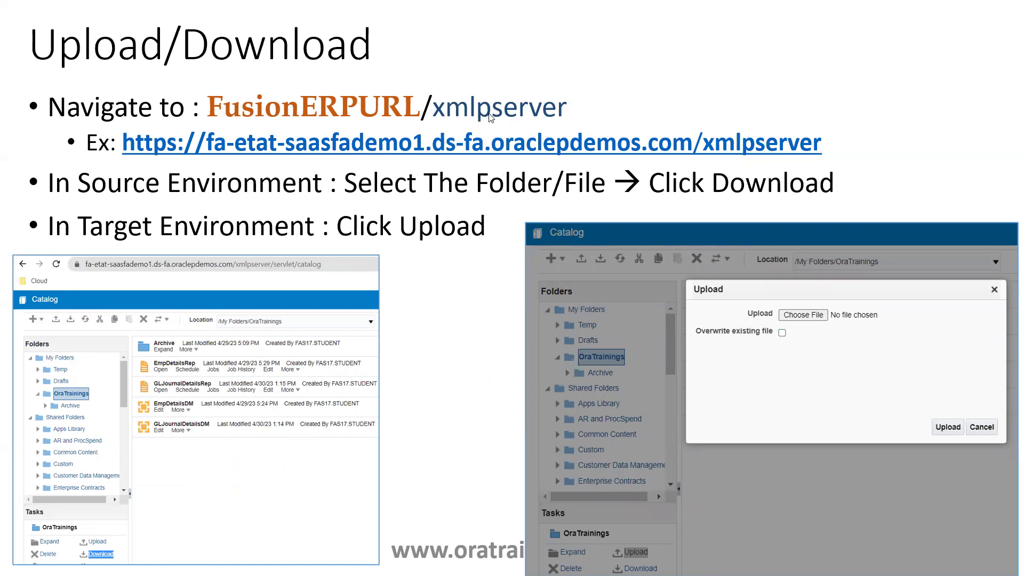
{"action": "key", "text": "Left"}
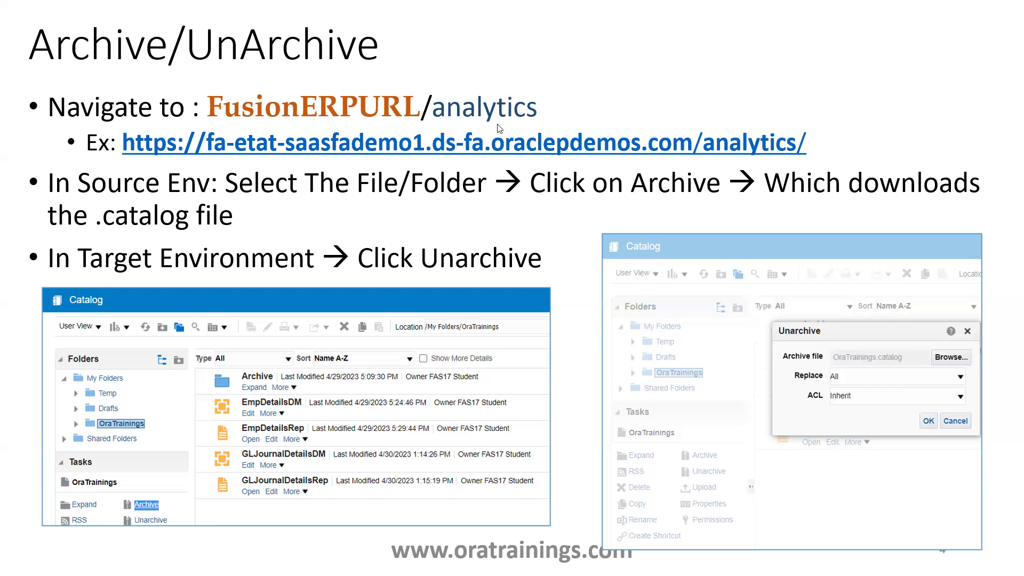
{"action": "key", "text": "Right"}
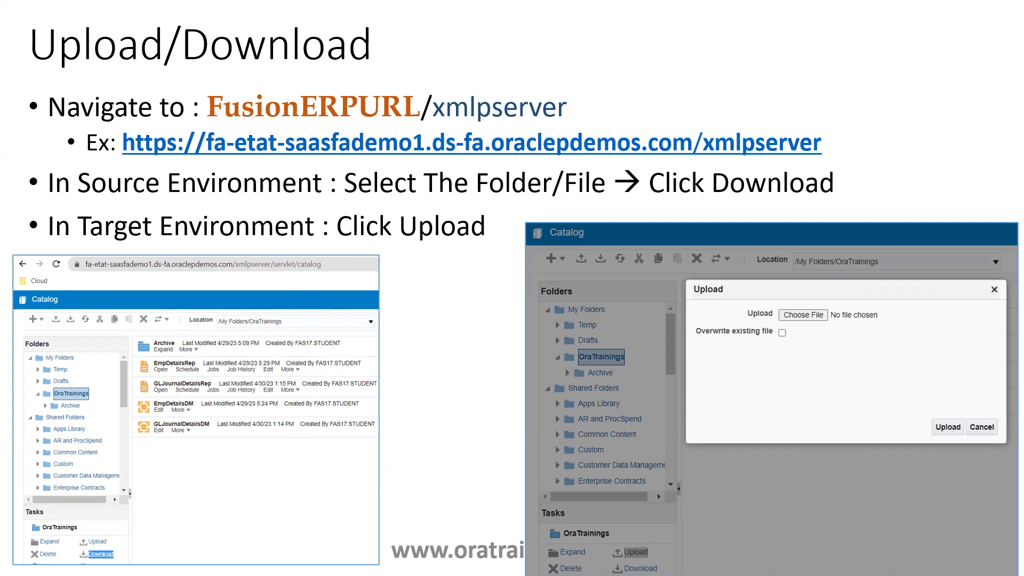
{"action": "key", "text": "Right"}
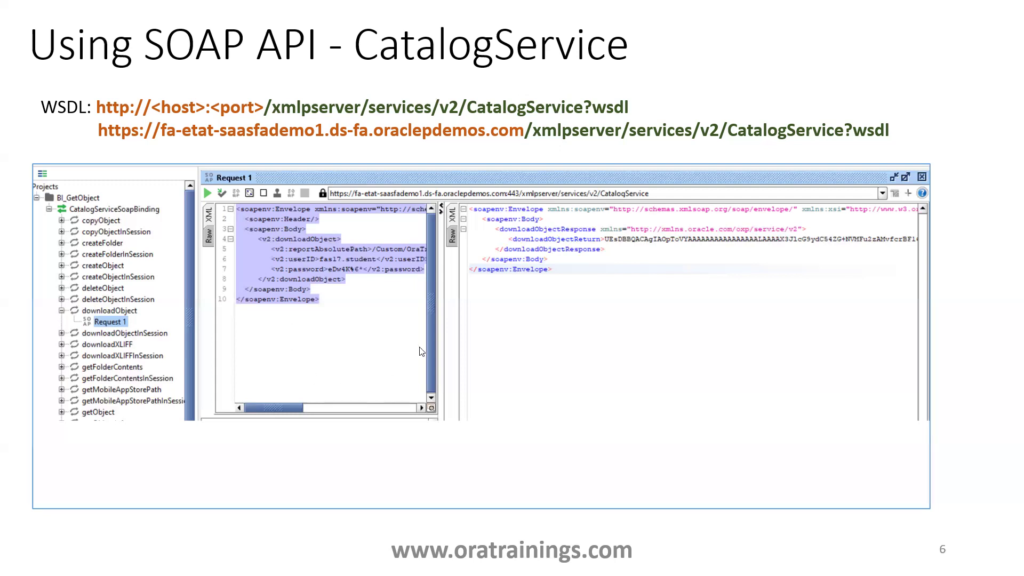
Advance through the SOAP request XML and VBS CI/CD builds slides, then switch to the Chrome catalog window.
{"action": "key", "text": "Right"}
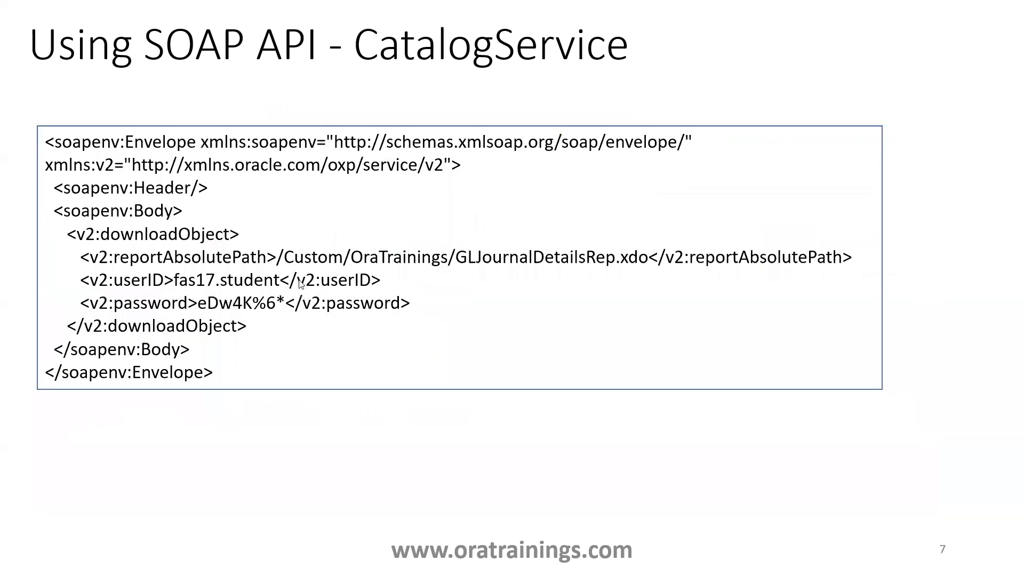
{"action": "key", "text": "Left"}
{"action": "key", "text": "Left"}
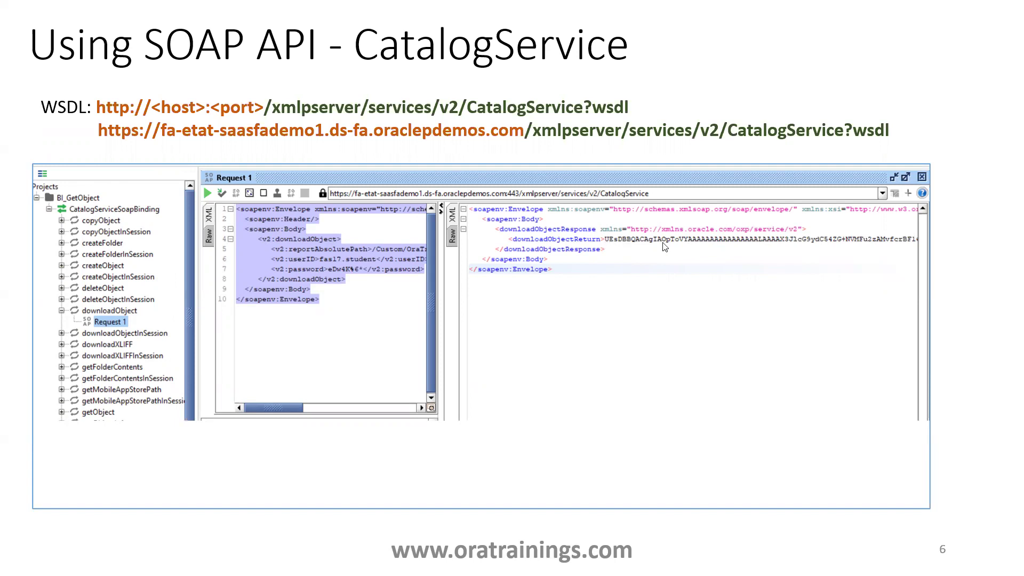
{"action": "left_click", "coordinate": [324, 153]}
{"action": "left_click", "coordinate": [324, 153]}
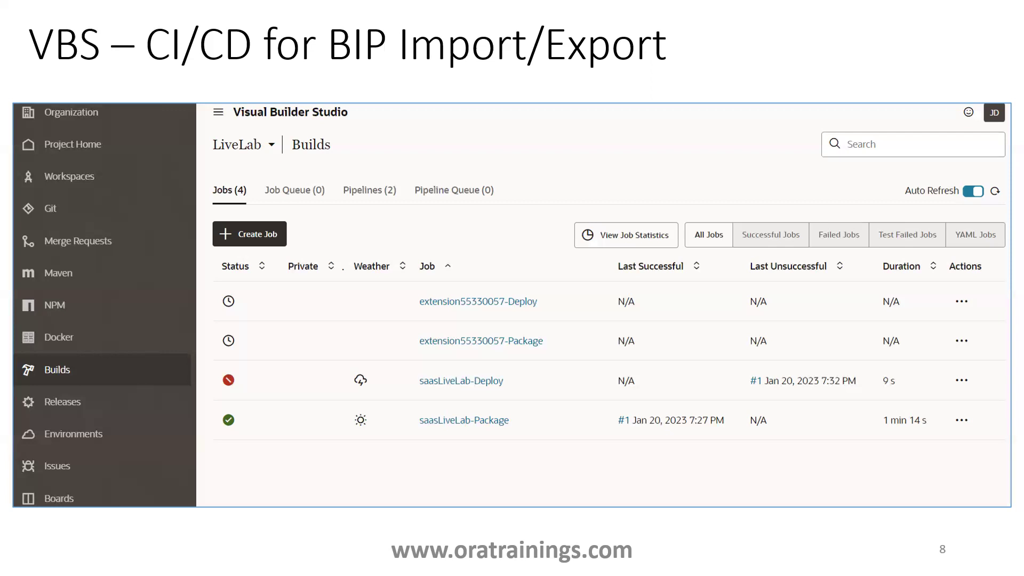
{"action": "key", "text": "alt+Tab"}
{"action": "key", "text": "alt+Tab"}
{"action": "key", "text": "alt+Tab"}
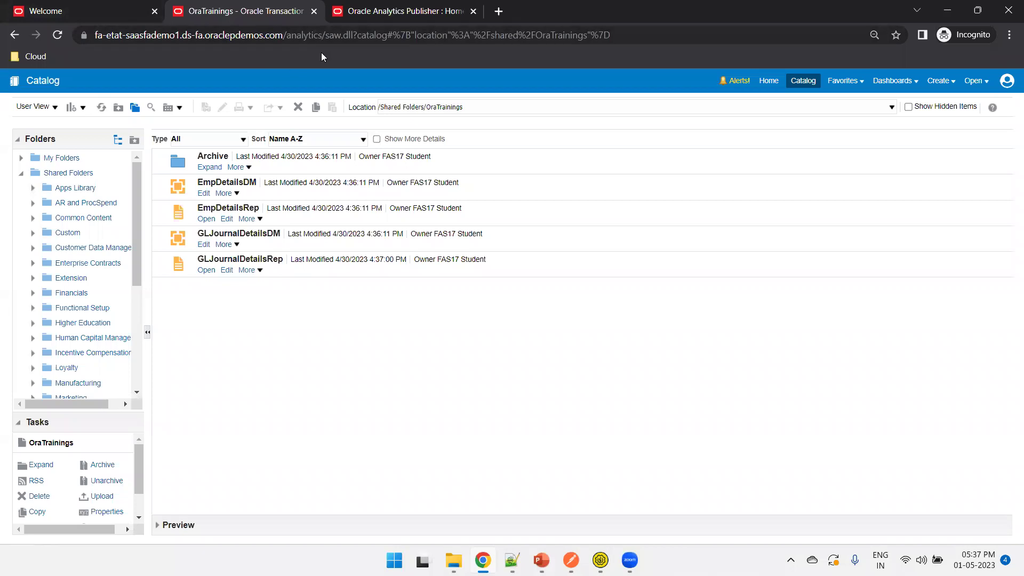
{"action": "left_click_drag", "start_coordinate": [283, 35], "coordinate": [54, 22]}
{"action": "left_click_drag", "start_coordinate": [313, 34], "coordinate": [345, 34]}
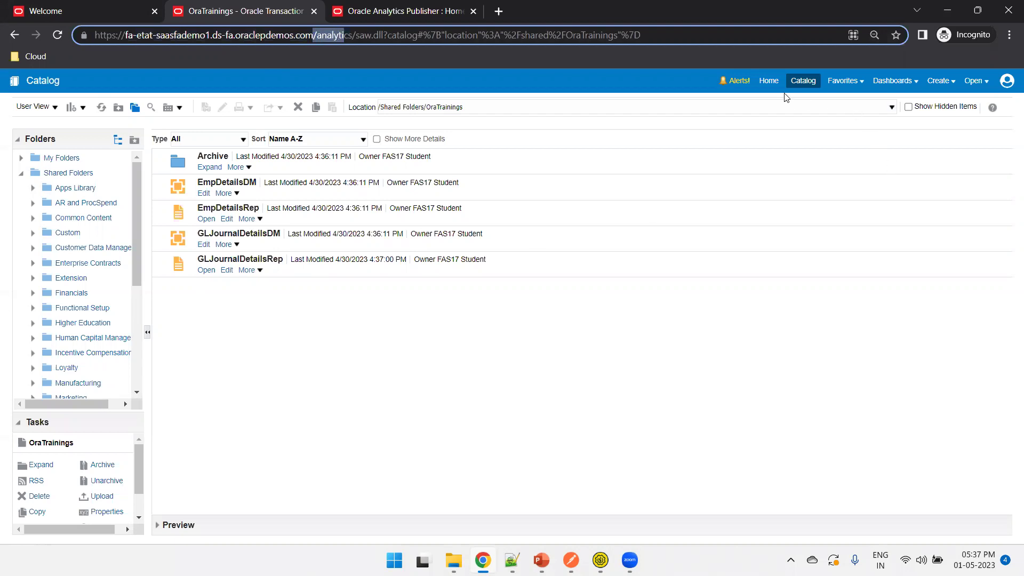
{"action": "left_click", "coordinate": [768, 83]}
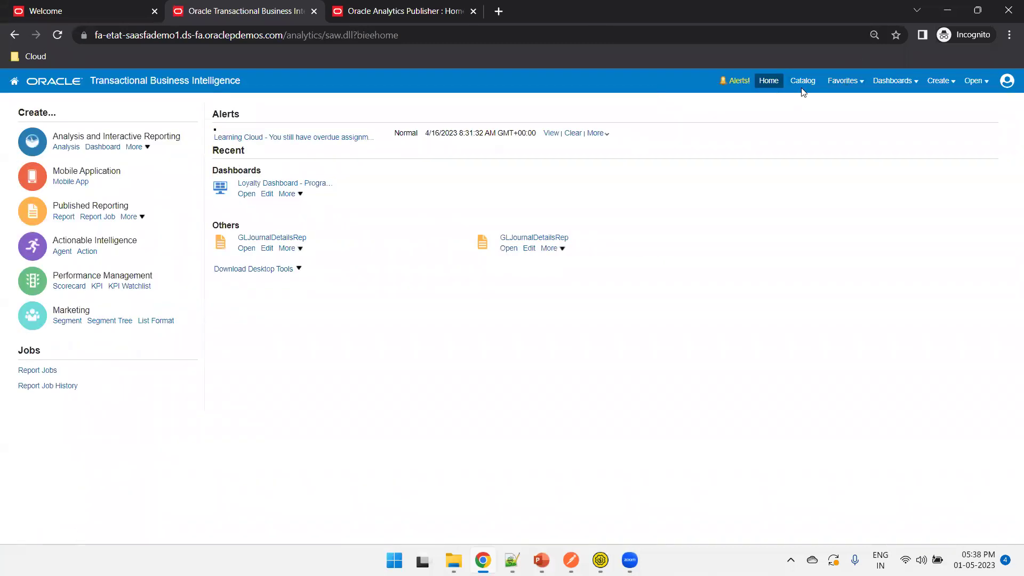
{"action": "left_click", "coordinate": [803, 84]}
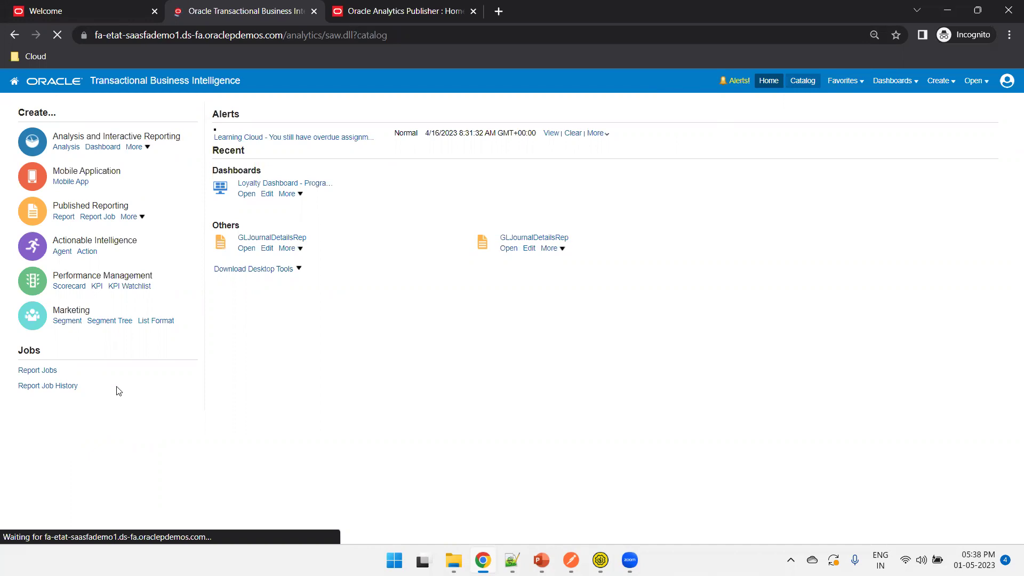
Archive the EmpDetailsDM data model, downloading its .catalog file.
{"action": "scroll", "coordinate": [73, 241], "scroll_direction": "down", "scroll_amount": 2}
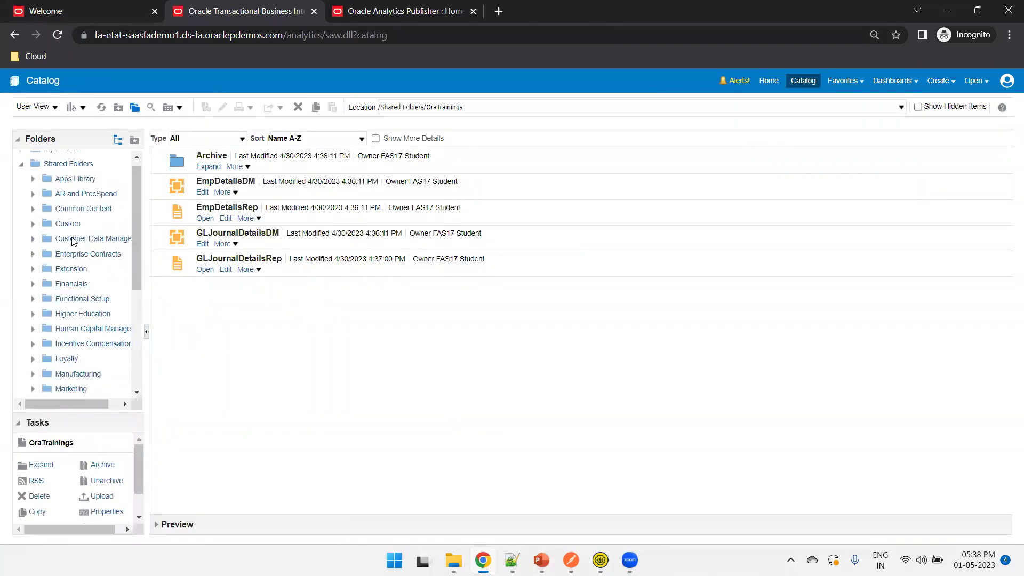
{"action": "scroll", "coordinate": [73, 241], "scroll_direction": "up", "scroll_amount": 3}
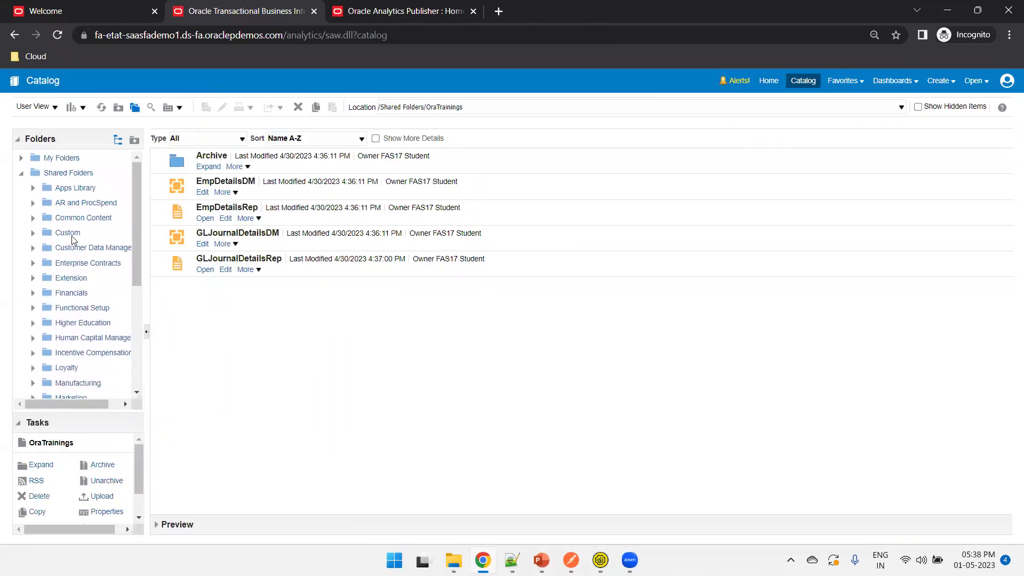
{"action": "scroll", "coordinate": [73, 241], "scroll_direction": "down", "scroll_amount": 3}
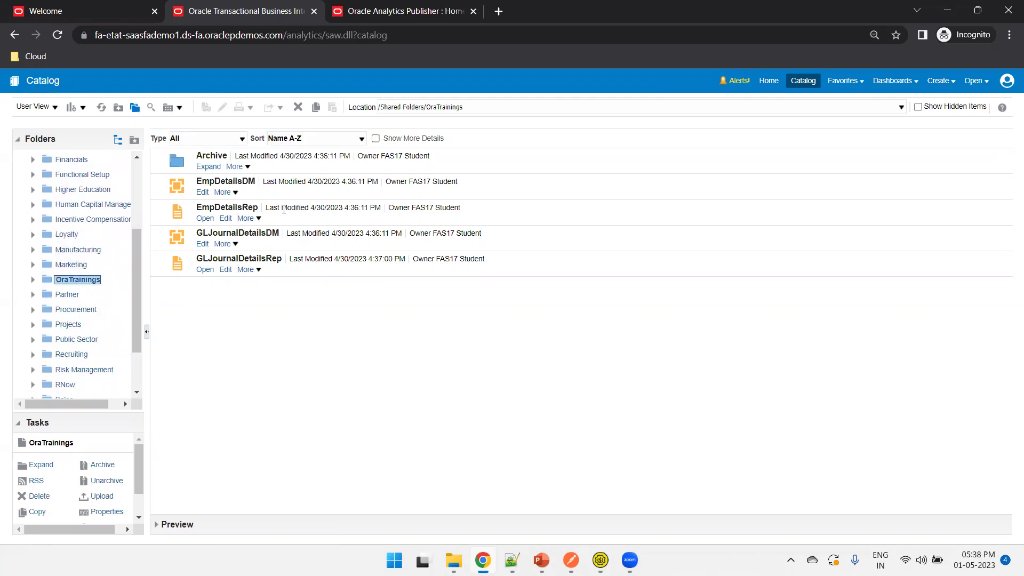
{"action": "left_click", "coordinate": [300, 198]}
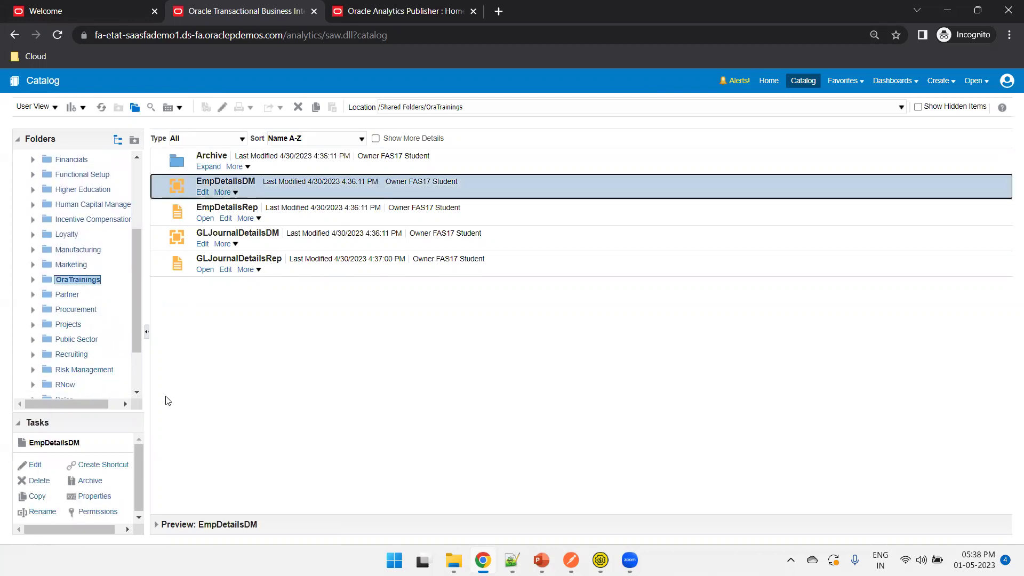
{"action": "left_click", "coordinate": [91, 482]}
{"action": "left_click", "coordinate": [502, 329]}
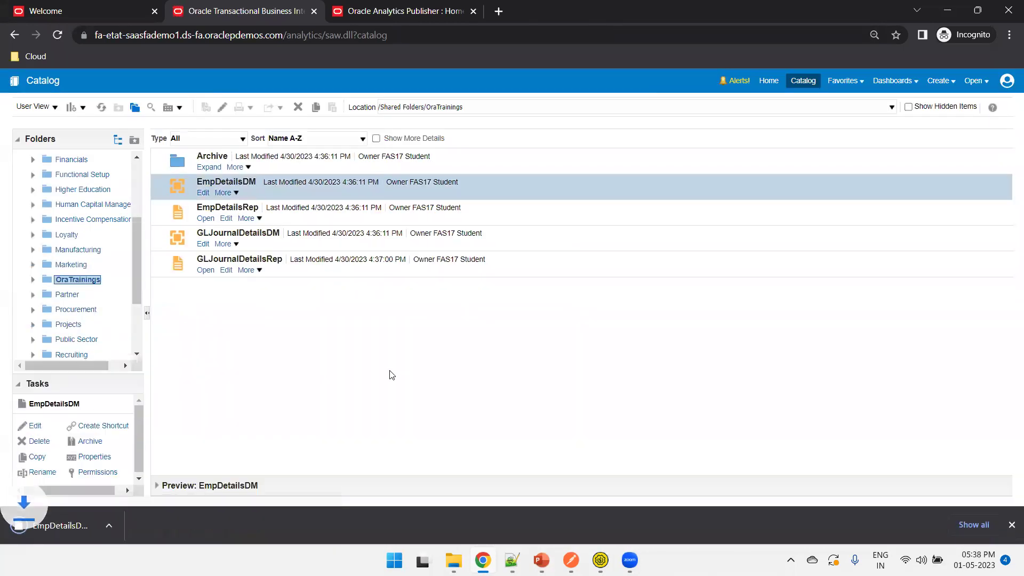
Select the GLJournalDetailsRep report, then return to the OraTrainings folder in the tree.
{"action": "left_click", "coordinate": [333, 275]}
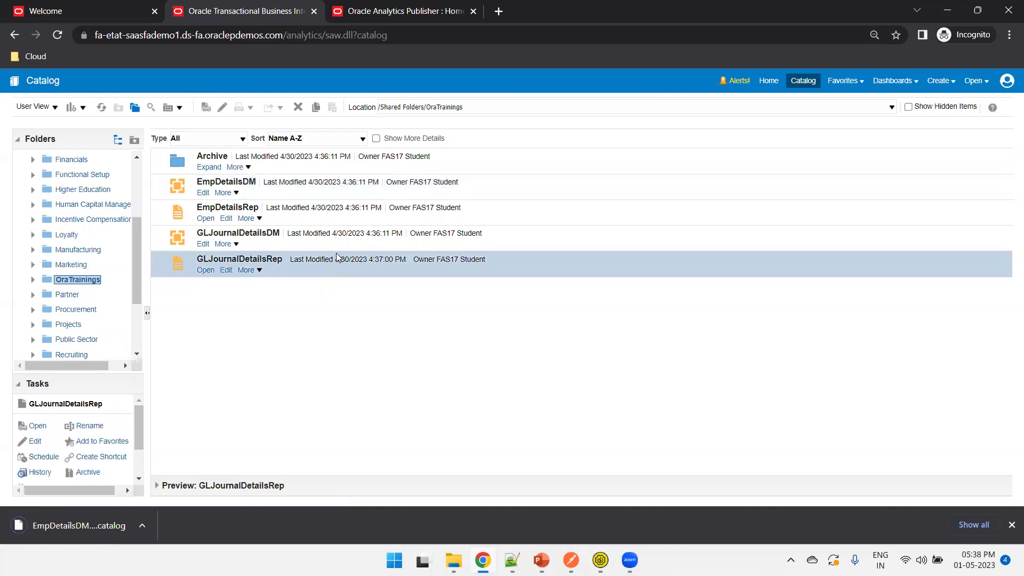
{"action": "left_click", "coordinate": [337, 250], "text": "ctrl"}
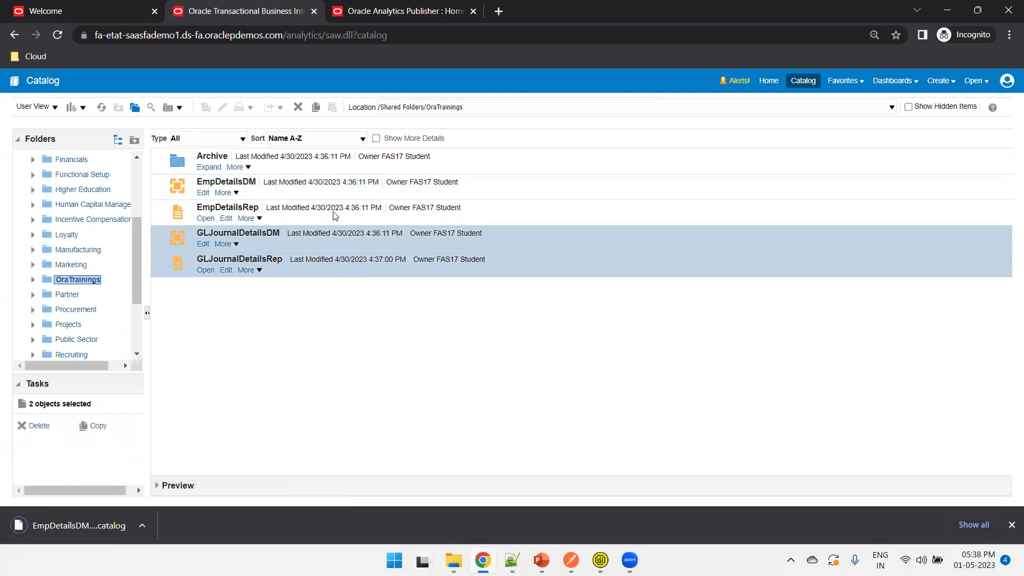
{"action": "left_click", "coordinate": [318, 275]}
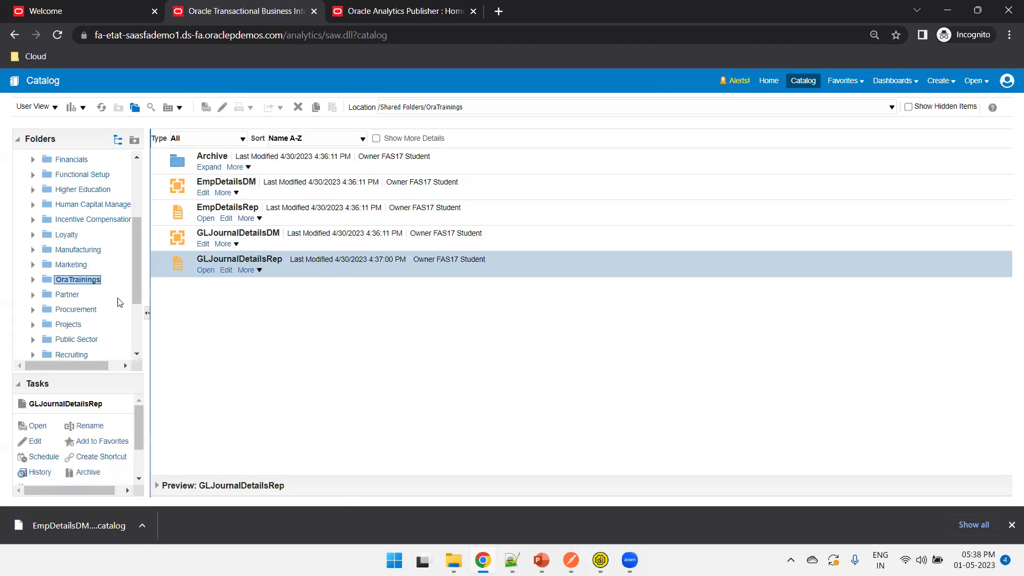
{"action": "left_click", "coordinate": [72, 265]}
{"action": "left_click", "coordinate": [80, 278]}
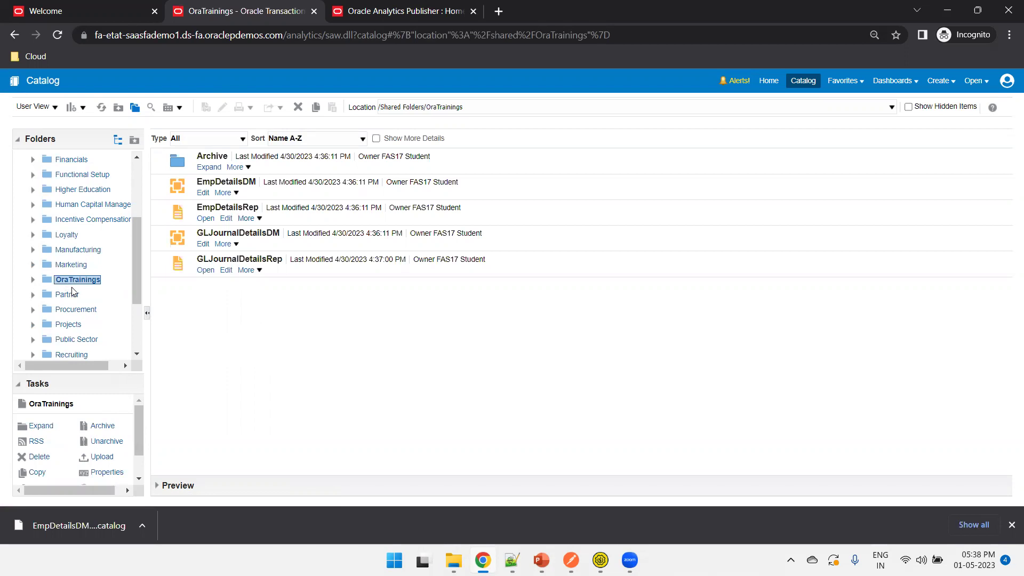
Archive the whole OraTrainings folder as OraTrainings (1).catalog, then choose Unarchive.
{"action": "left_click", "coordinate": [109, 428]}
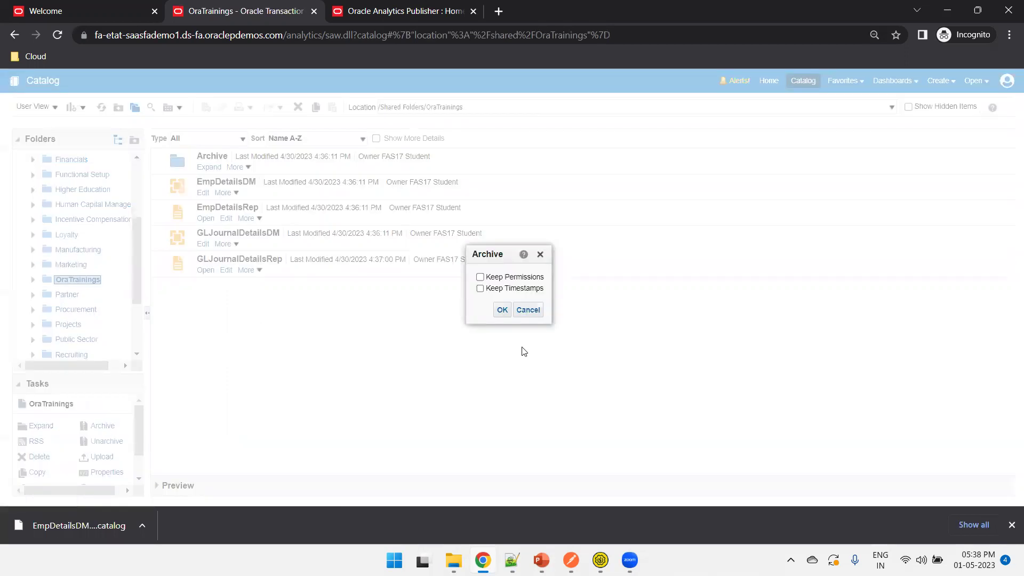
{"action": "left_click", "coordinate": [501, 310]}
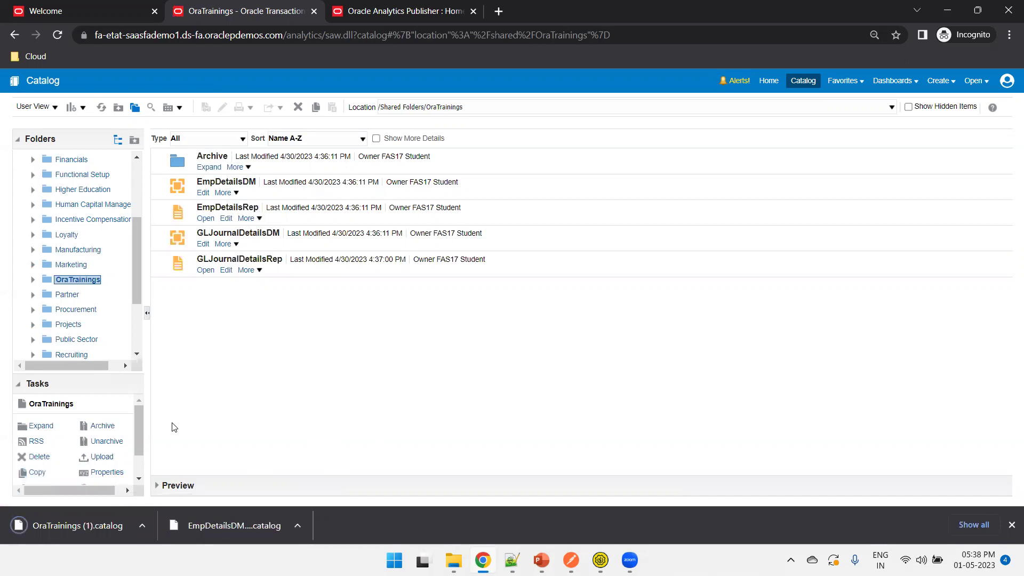
{"action": "left_click", "coordinate": [113, 446]}
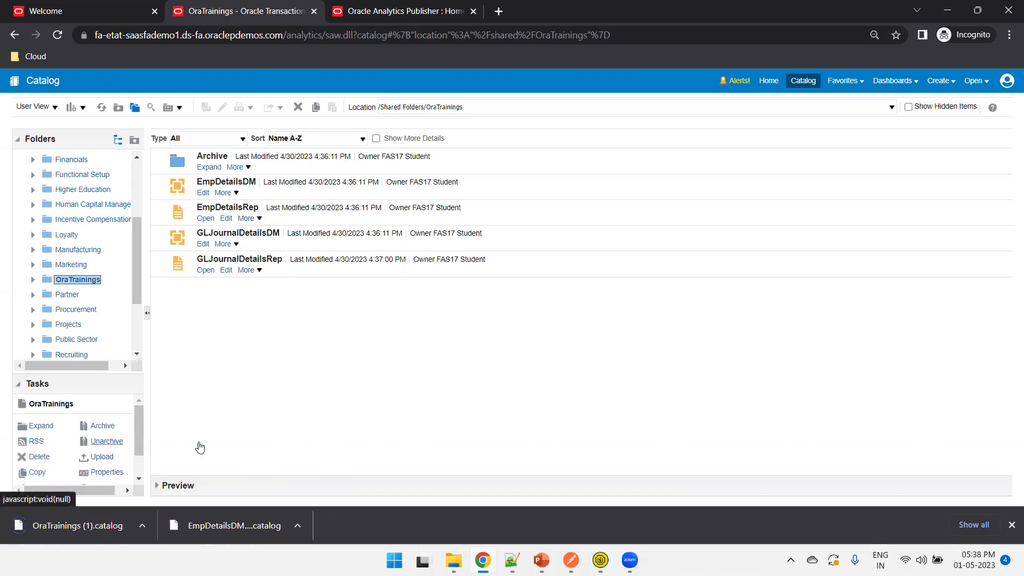
Unarchive EmpDetailsDM.xdm.catalog into OraTrainings, keeping Replace None and ACL Inherit.
{"action": "left_click", "coordinate": [571, 264]}
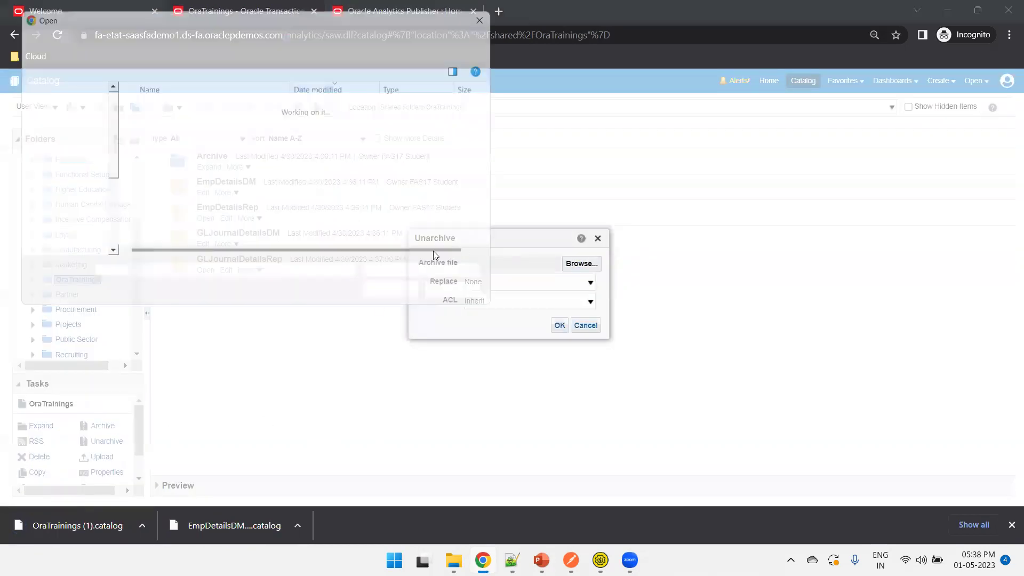
{"action": "left_click", "coordinate": [205, 149]}
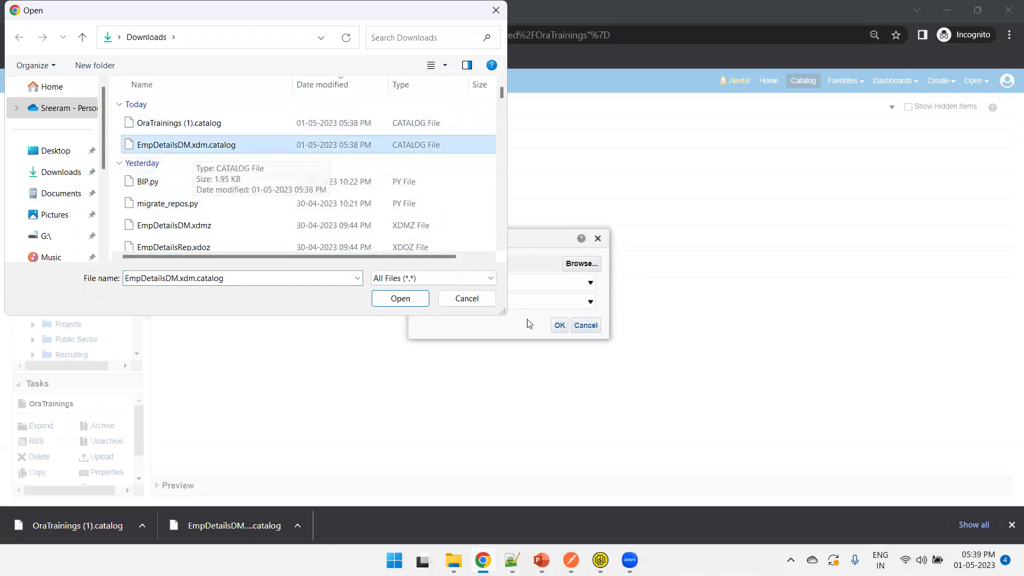
{"action": "left_click", "coordinate": [401, 298]}
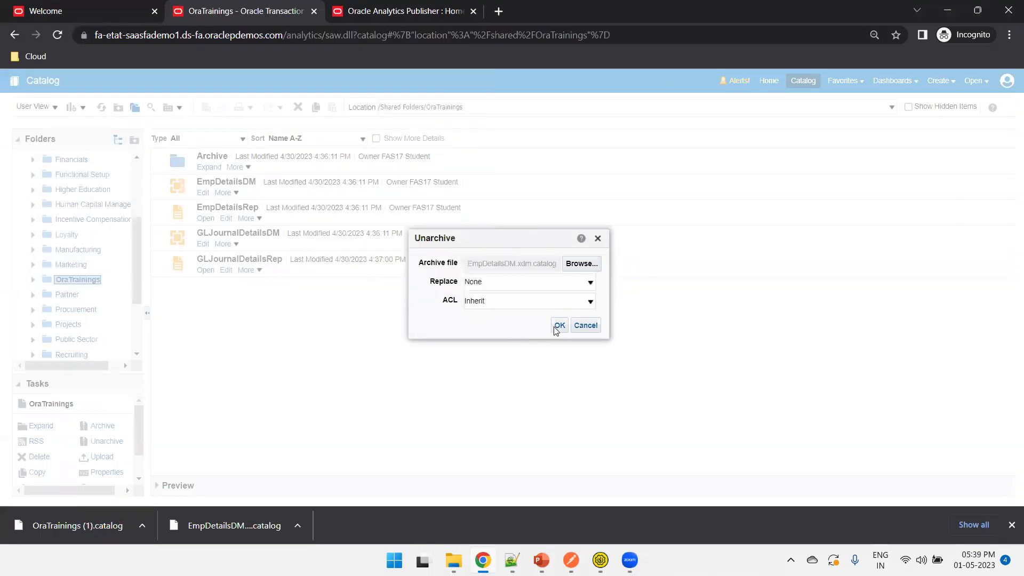
{"action": "left_click", "coordinate": [559, 326]}
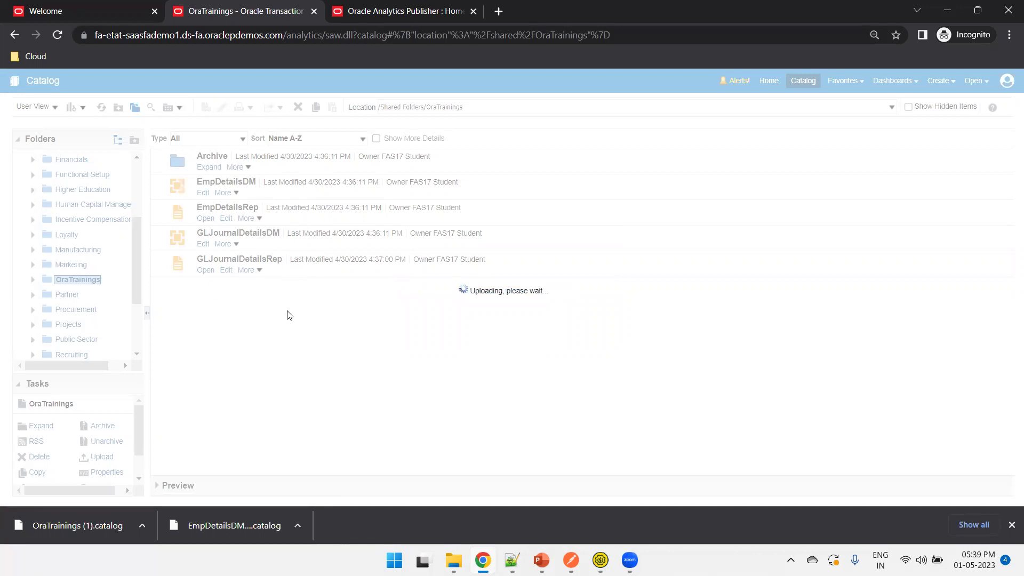
{"action": "left_click", "coordinate": [553, 308]}
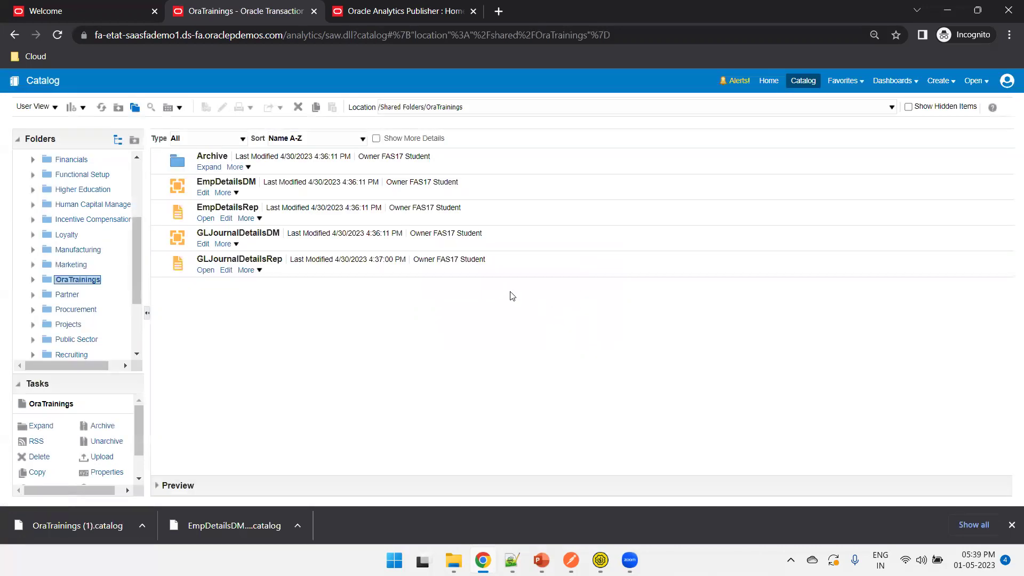
In Analytics Publisher's catalog, show the OraTrainings shared folder with its reports and data models.
{"action": "left_click", "coordinate": [399, 11]}
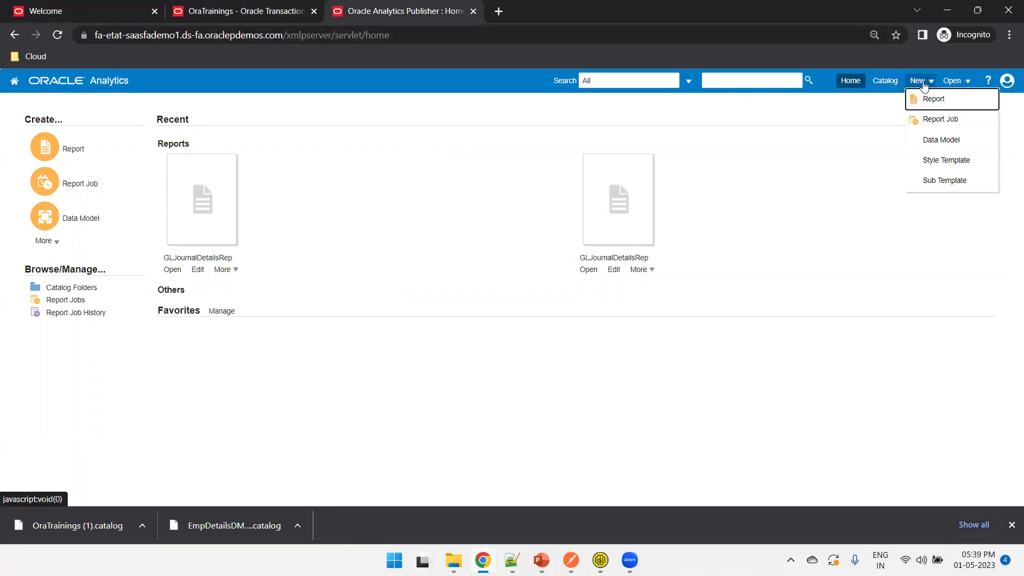
{"action": "left_click", "coordinate": [884, 81]}
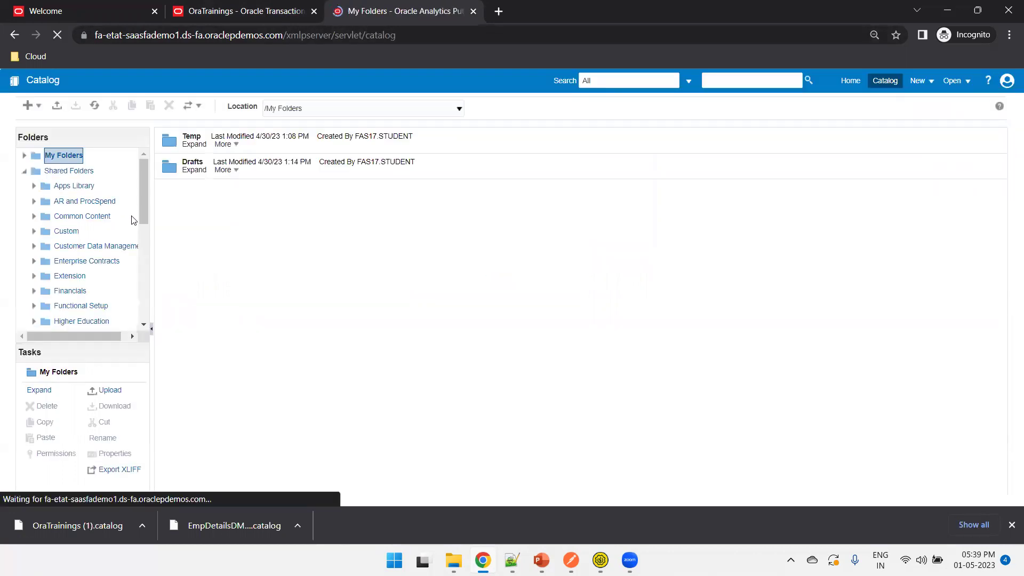
{"action": "scroll", "coordinate": [104, 285], "scroll_direction": "down", "scroll_amount": 2}
{"action": "scroll", "coordinate": [102, 284], "scroll_direction": "down", "scroll_amount": 4}
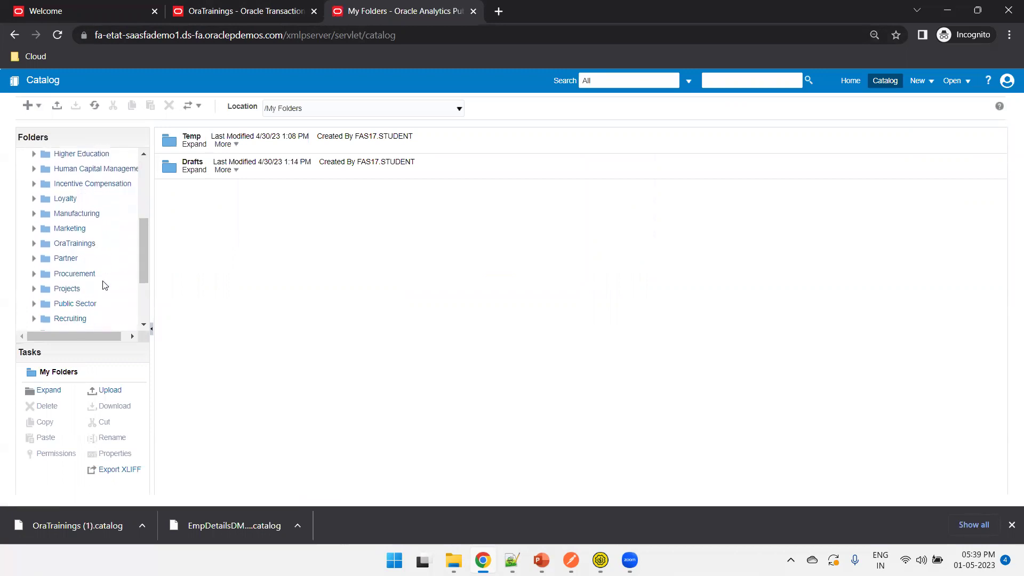
{"action": "scroll", "coordinate": [103, 283], "scroll_direction": "up", "scroll_amount": 2}
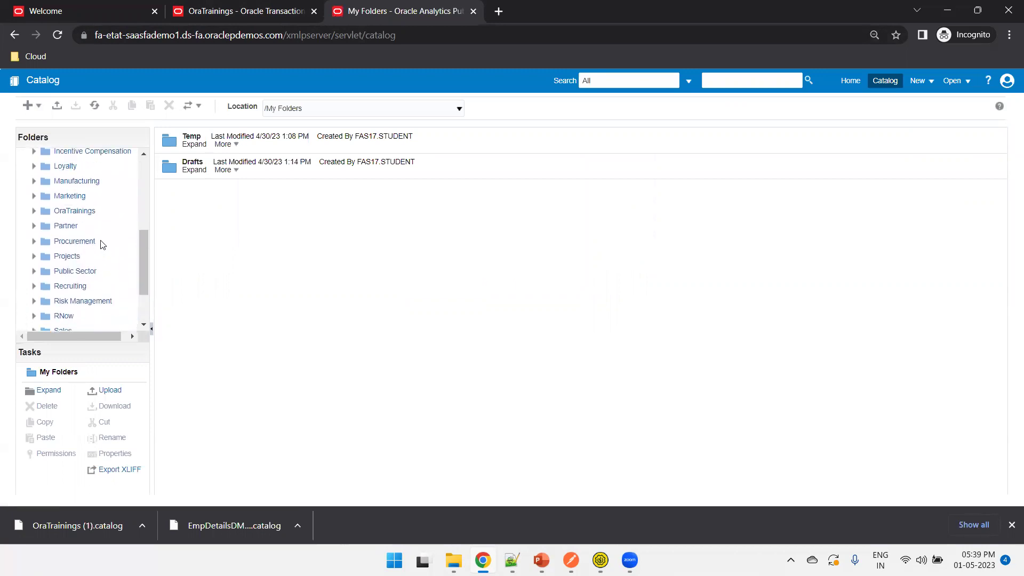
{"action": "scroll", "coordinate": [102, 245], "scroll_direction": "up", "scroll_amount": 3}
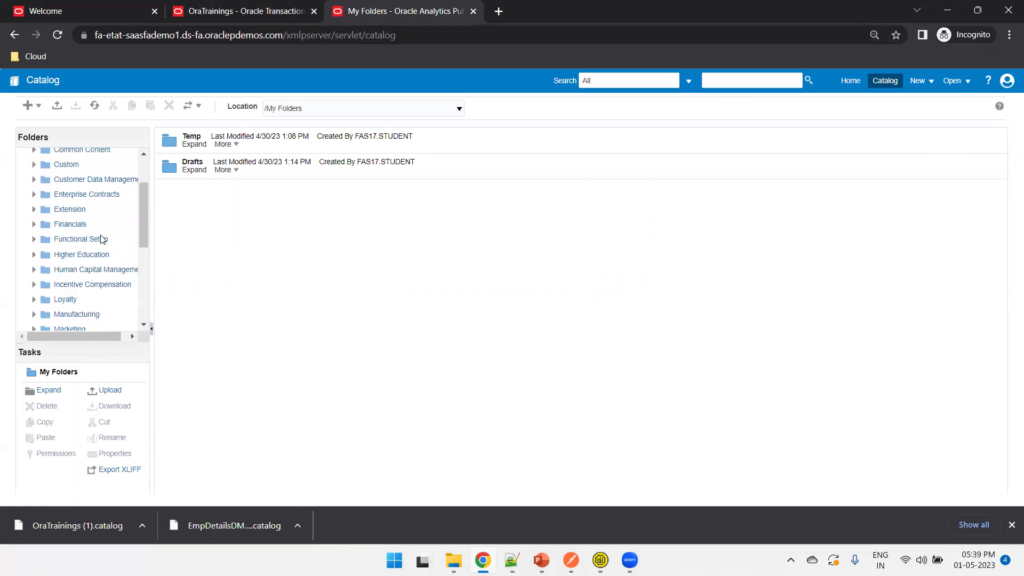
{"action": "scroll", "coordinate": [103, 239], "scroll_direction": "down", "scroll_amount": 3}
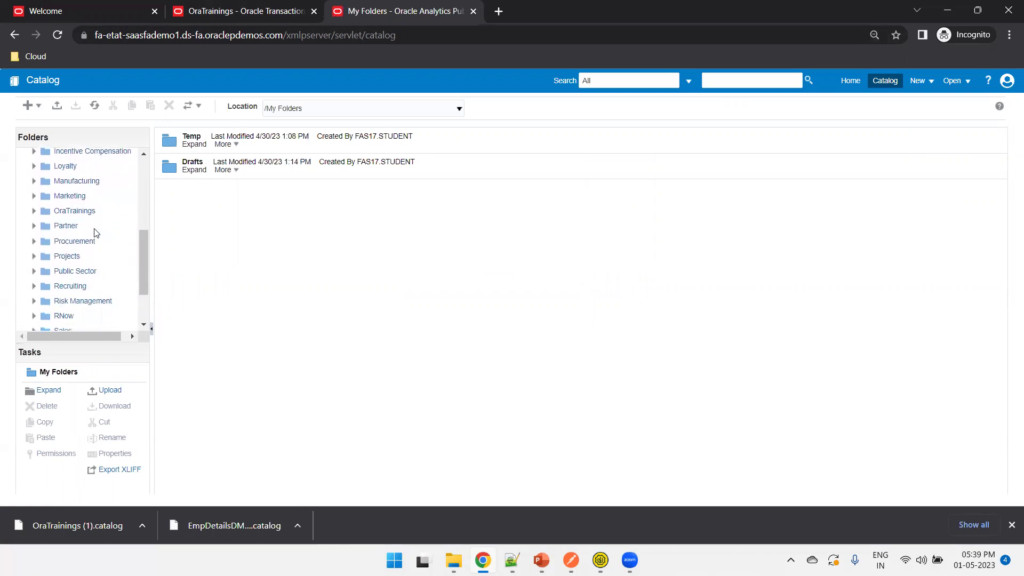
{"action": "left_click", "coordinate": [87, 212]}
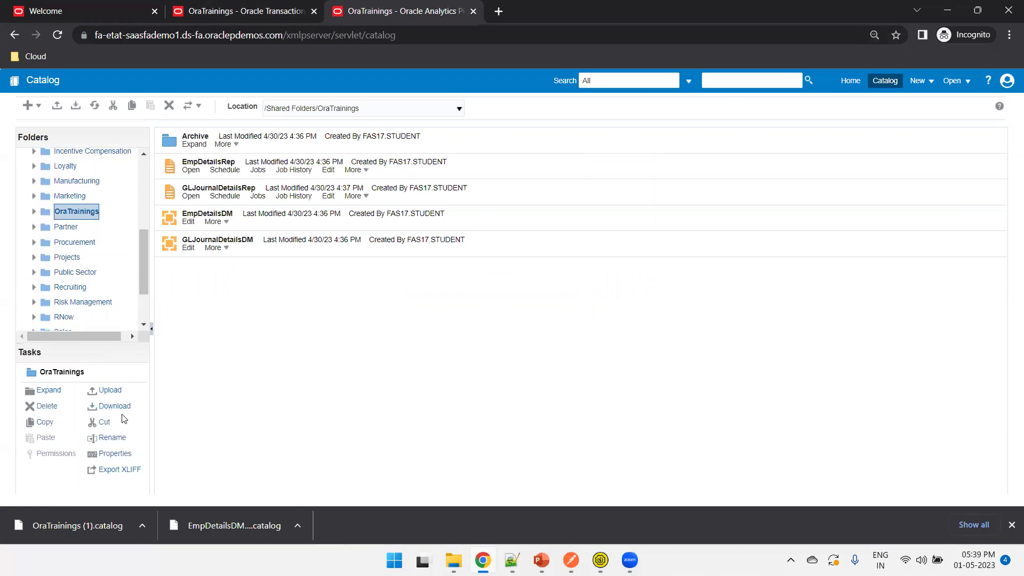
Download the OraTrainings folder, the EmpDetailsRep report and the EmpDetailsDM data model, then reopen OraTrainings.
{"action": "left_click", "coordinate": [119, 406]}
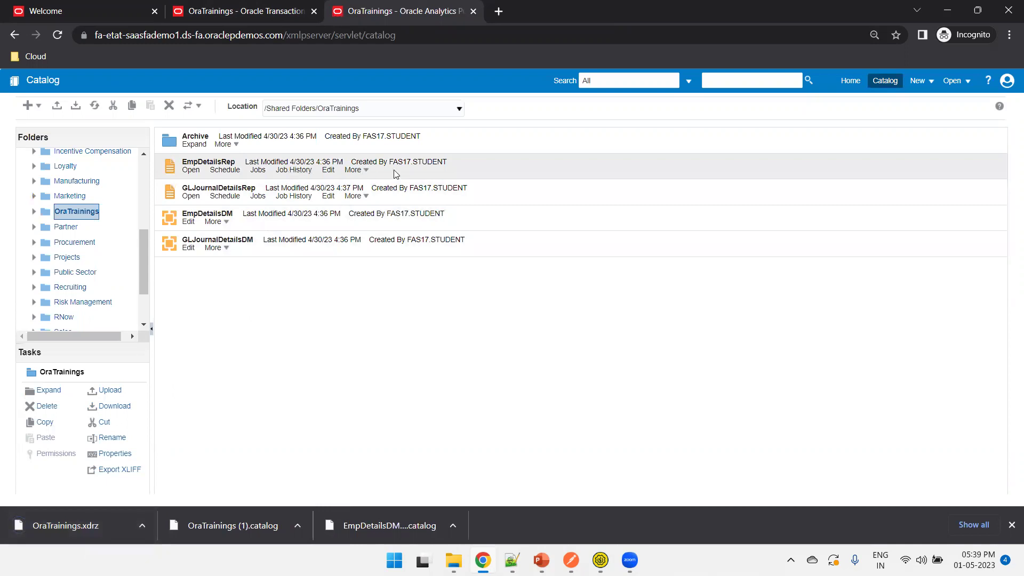
{"action": "left_click", "coordinate": [376, 171]}
{"action": "left_click", "coordinate": [113, 399]}
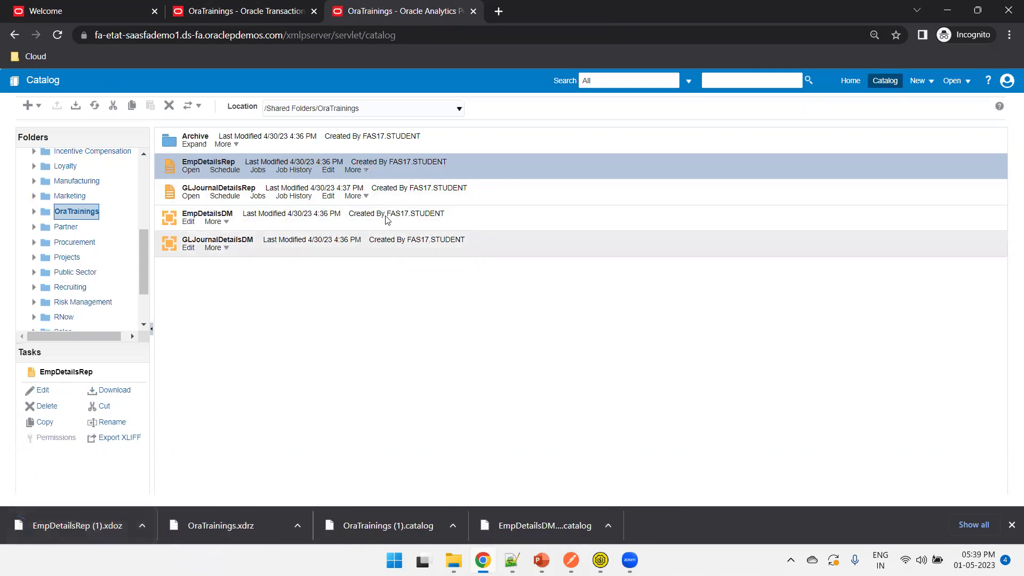
{"action": "left_click", "coordinate": [419, 225]}
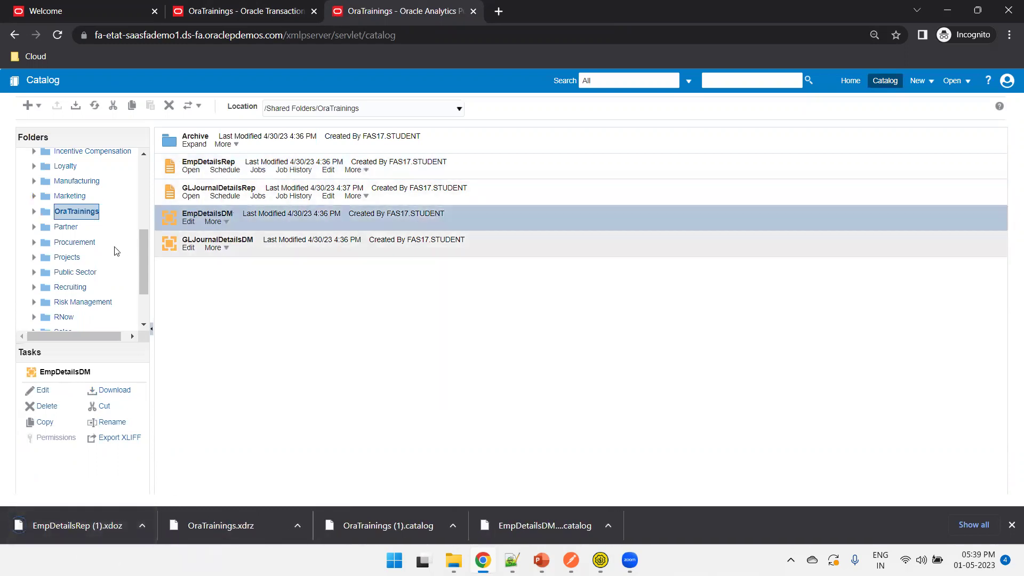
{"action": "left_click", "coordinate": [121, 392]}
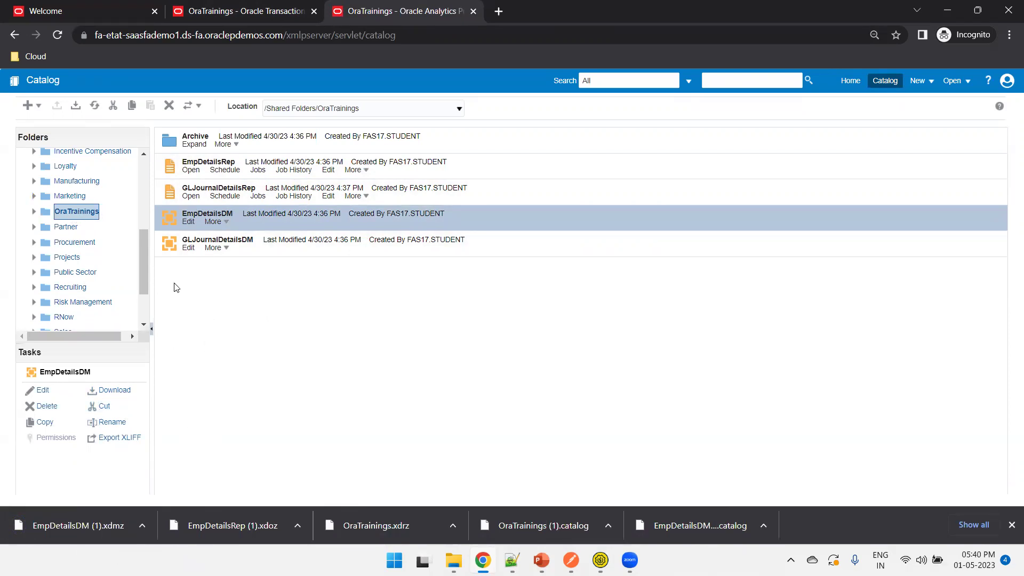
{"action": "left_click", "coordinate": [70, 197]}
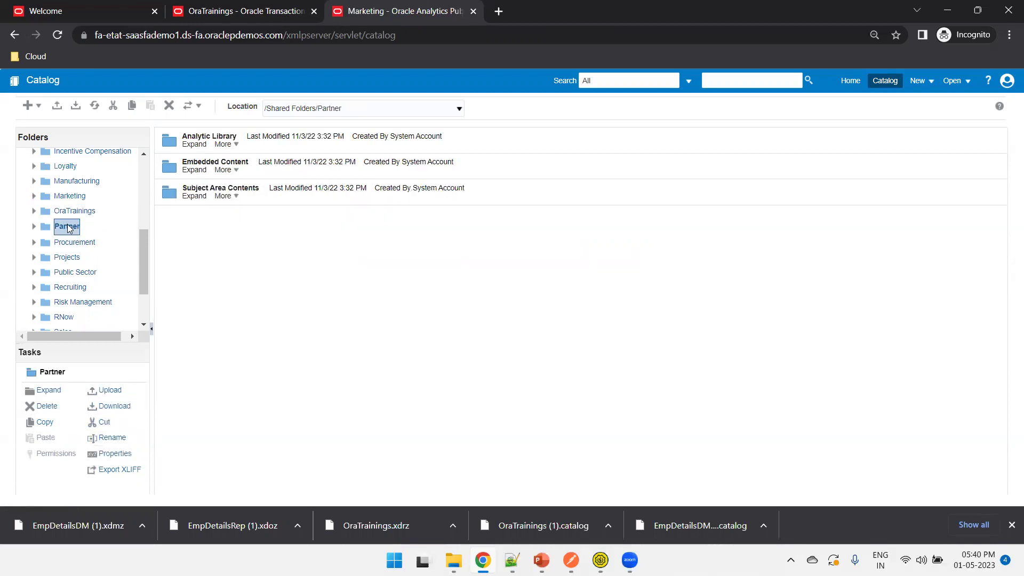
{"action": "left_click", "coordinate": [86, 213]}
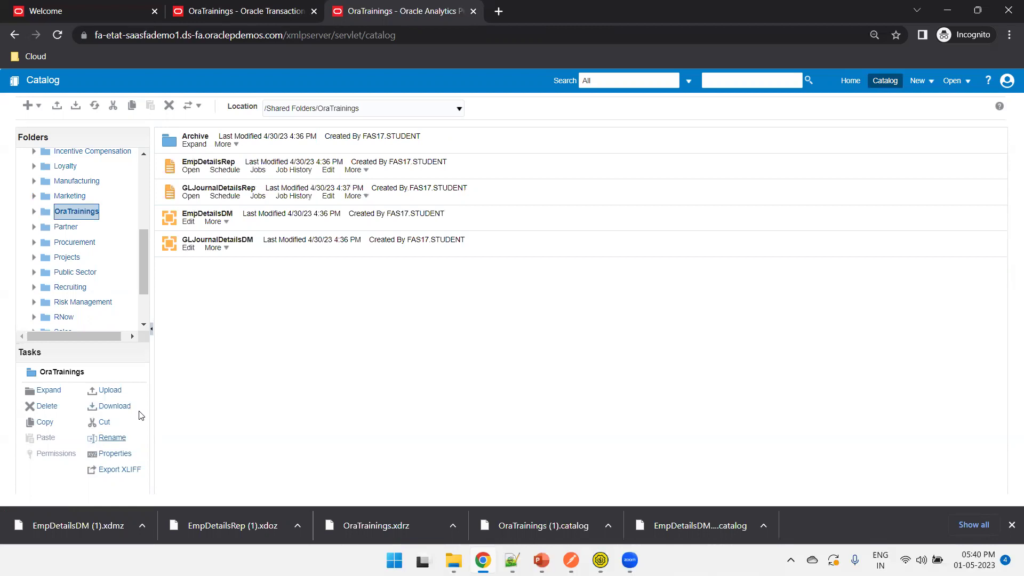
Upload EmpDetailsDM (1).xdmz into OraTrainings, then select the original and the new EmpDetailsDM (1).
{"action": "left_click", "coordinate": [102, 389]}
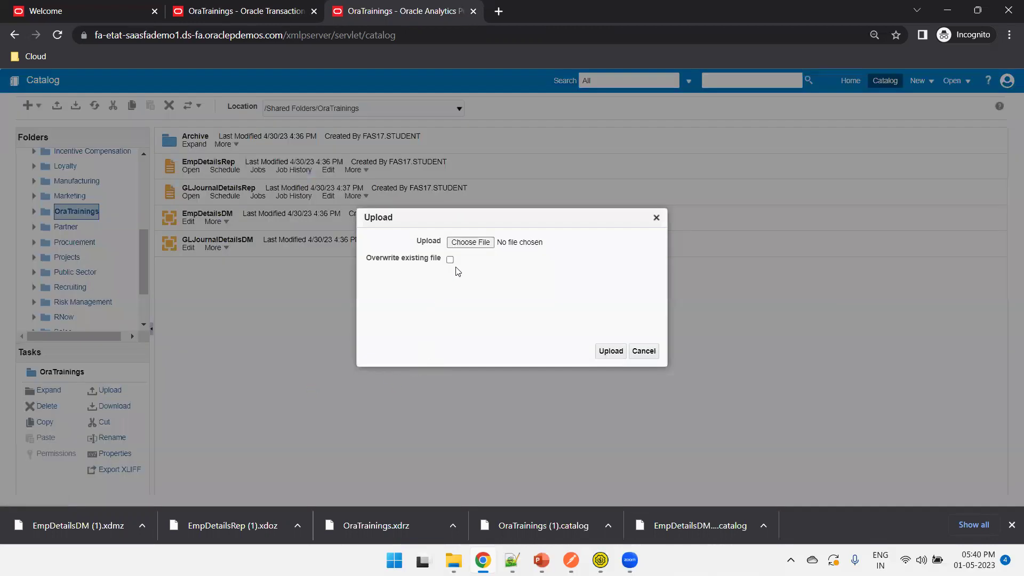
{"action": "left_click", "coordinate": [470, 242]}
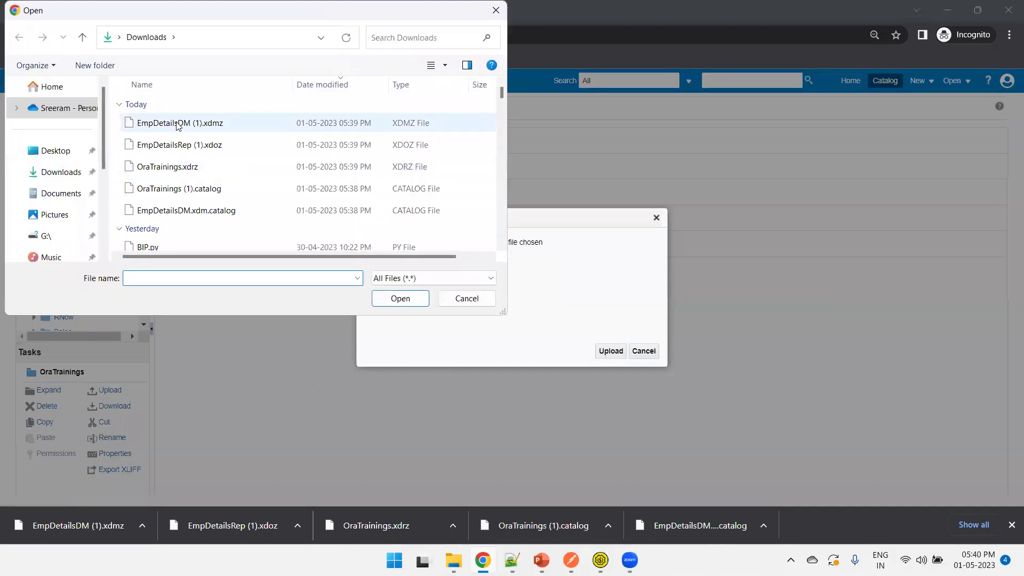
{"action": "left_click", "coordinate": [178, 123]}
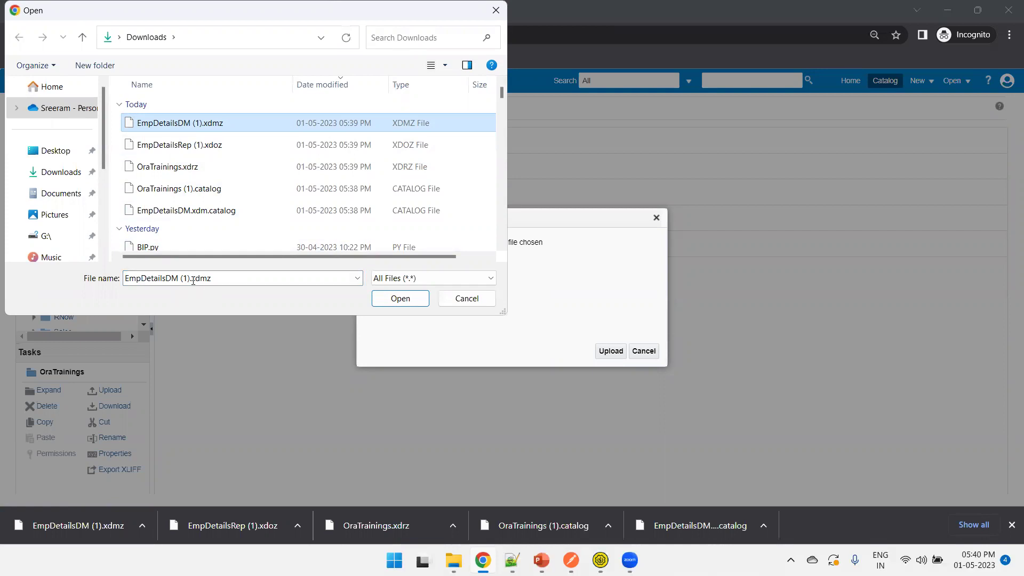
{"action": "left_click", "coordinate": [399, 298]}
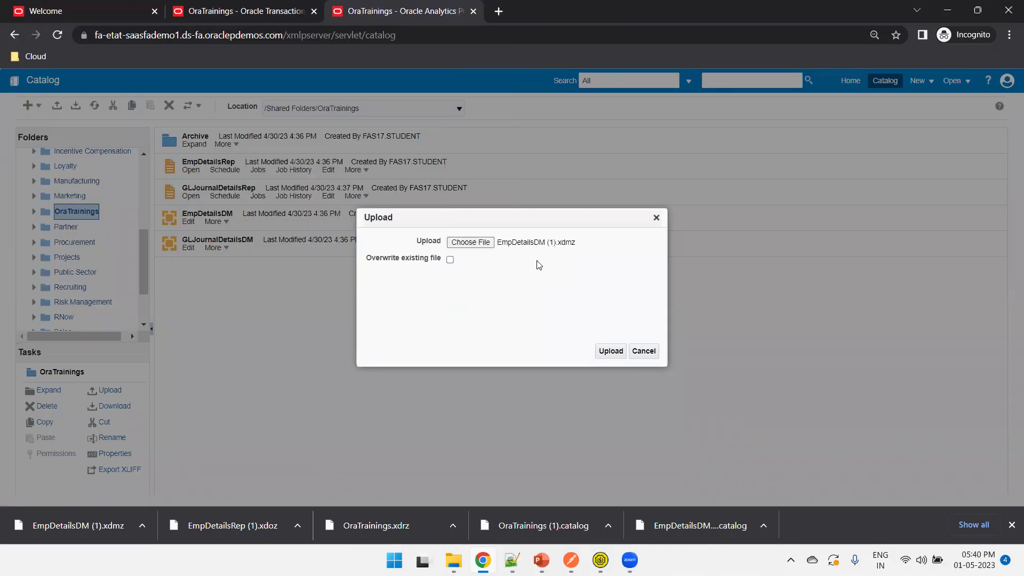
{"action": "left_click", "coordinate": [610, 350]}
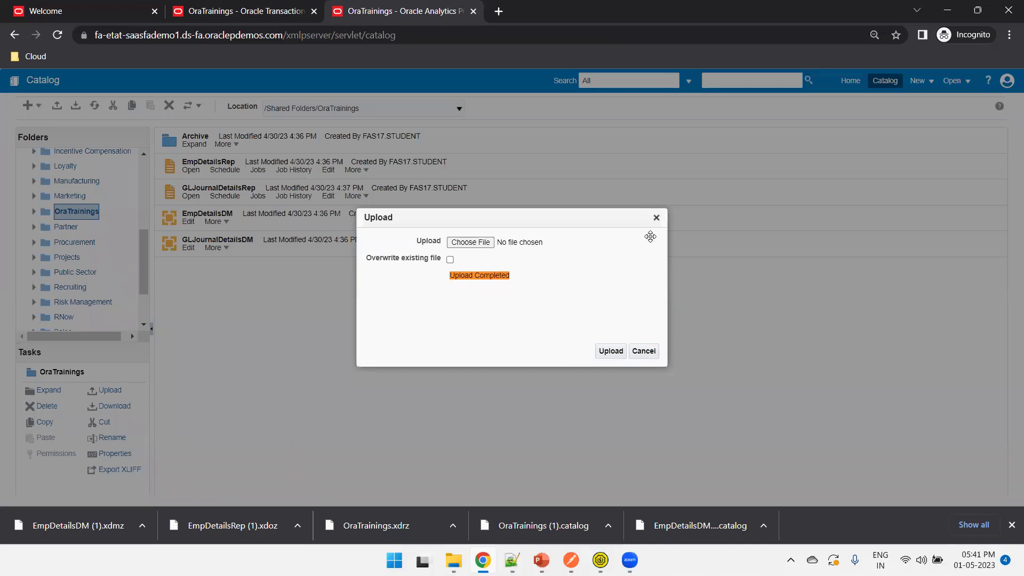
{"action": "left_click", "coordinate": [644, 350]}
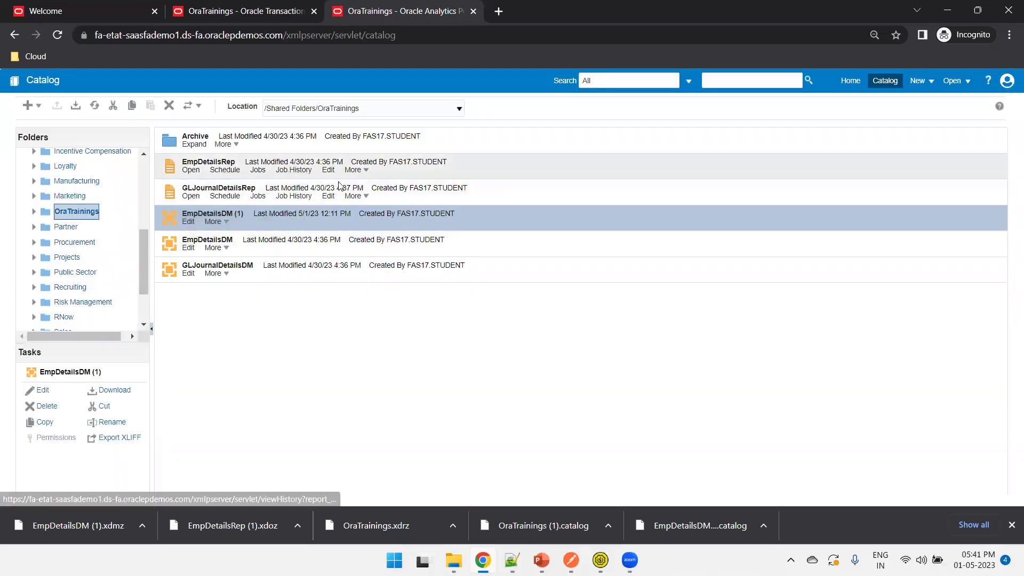
{"action": "left_click", "coordinate": [257, 249]}
{"action": "left_click", "coordinate": [288, 221]}
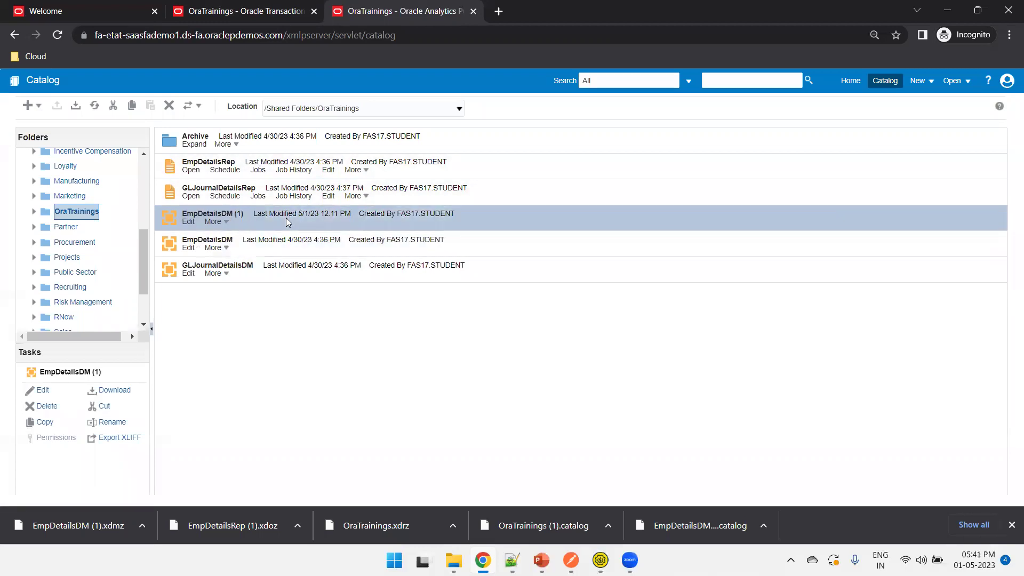